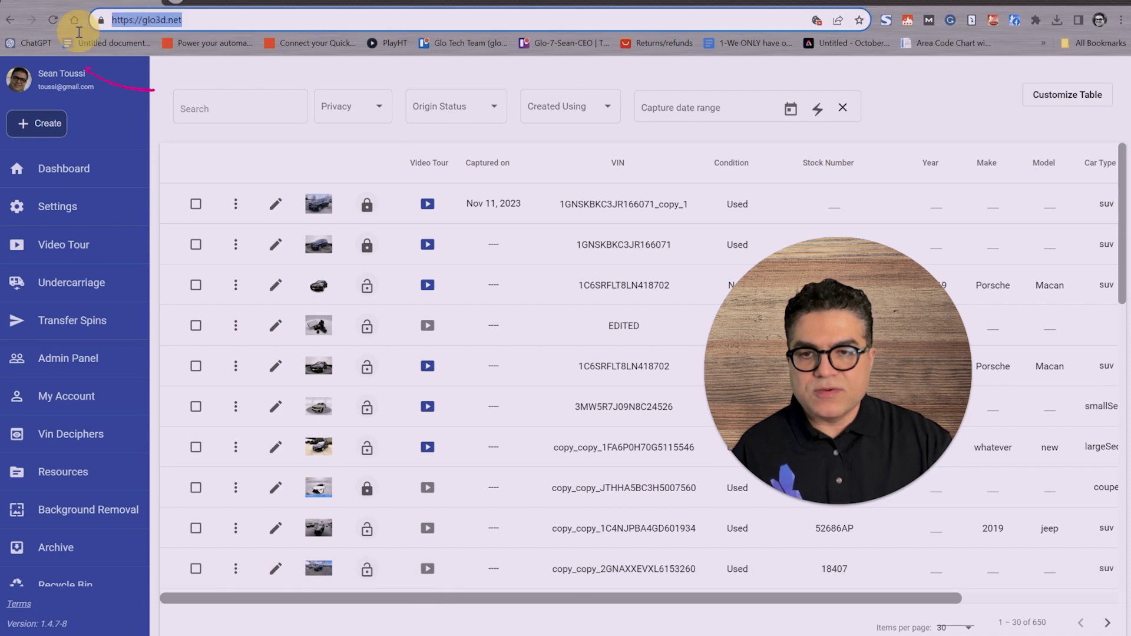
Switch from the vehicle list to the Background Removal page in the left sidebar.
click(90, 513)
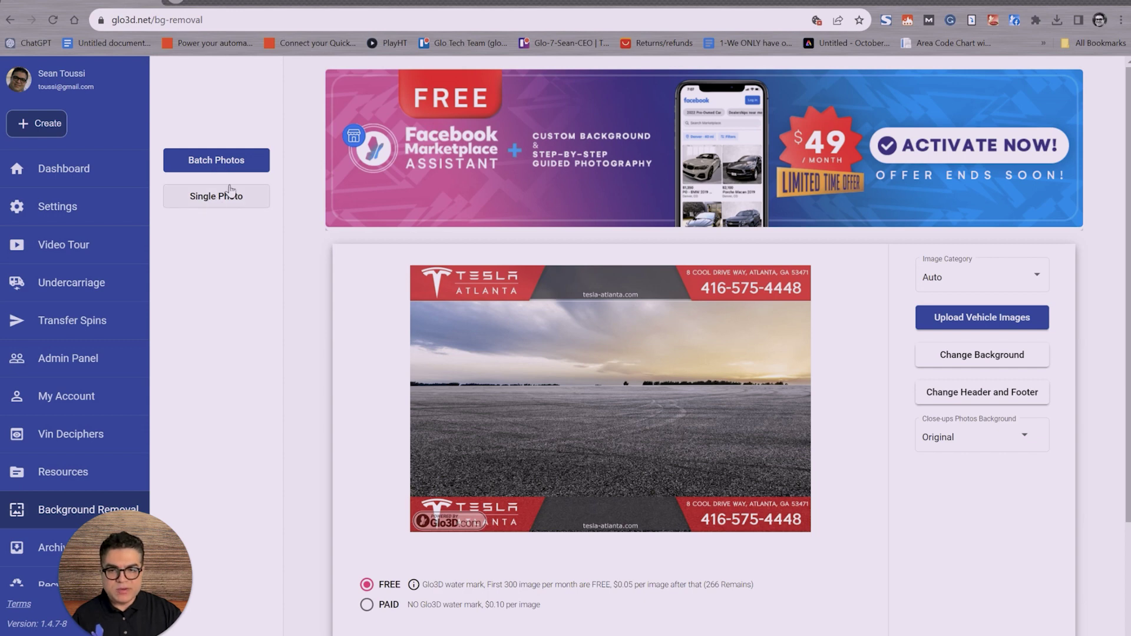
Upload all the car photos and browse the outdoor, simple, fantasy and eastern city background galleries.
click(976, 320)
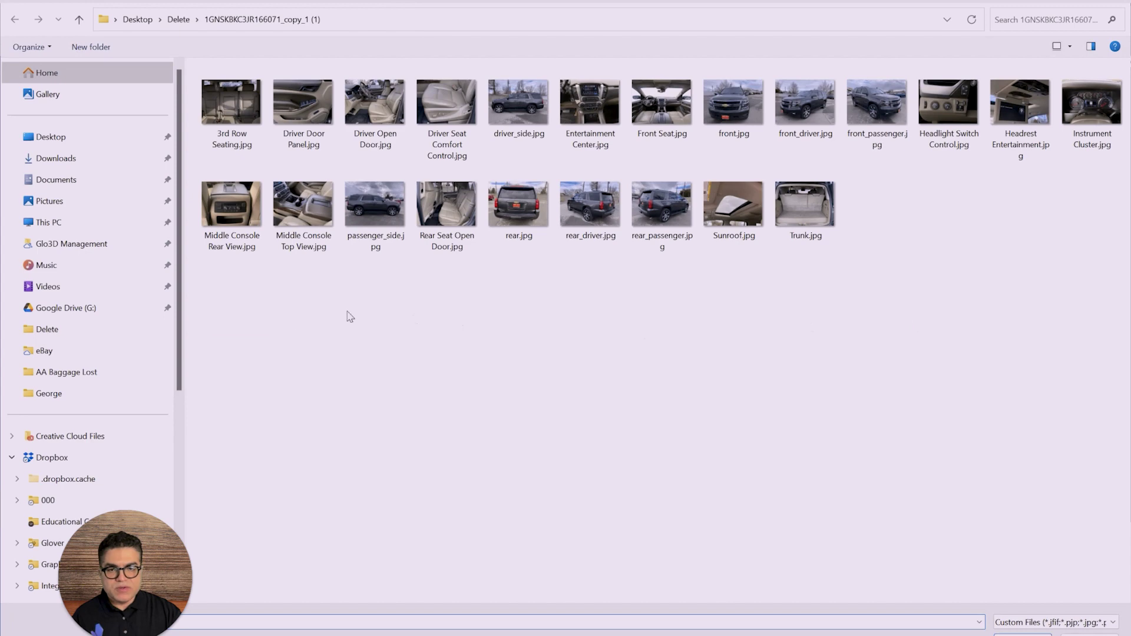
drag(212, 338, 1119, 82)
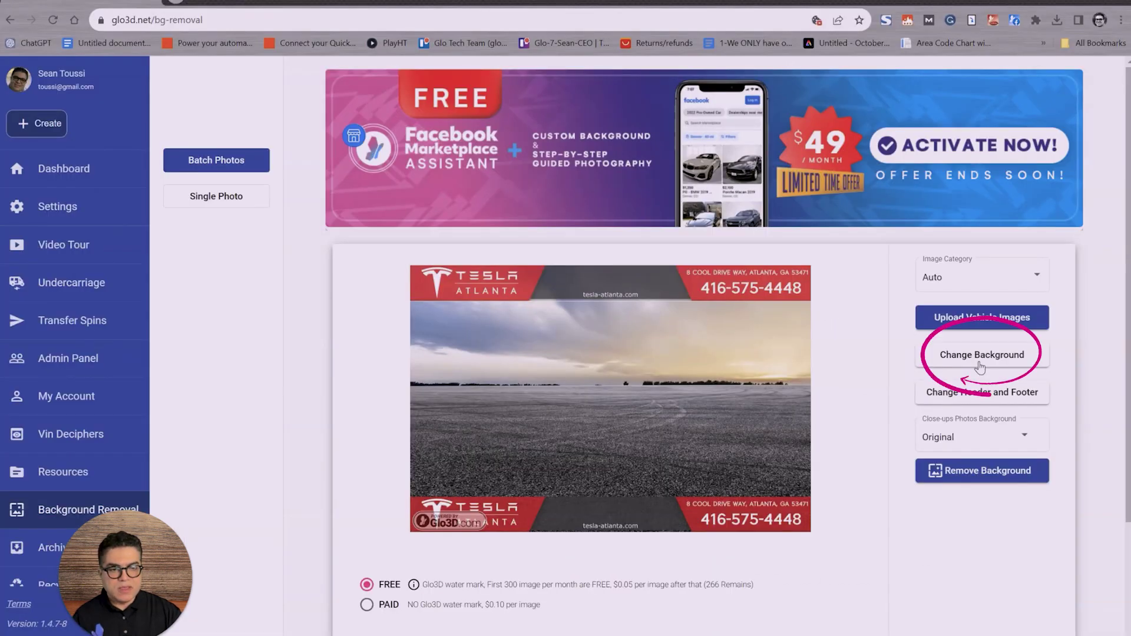
click(946, 358)
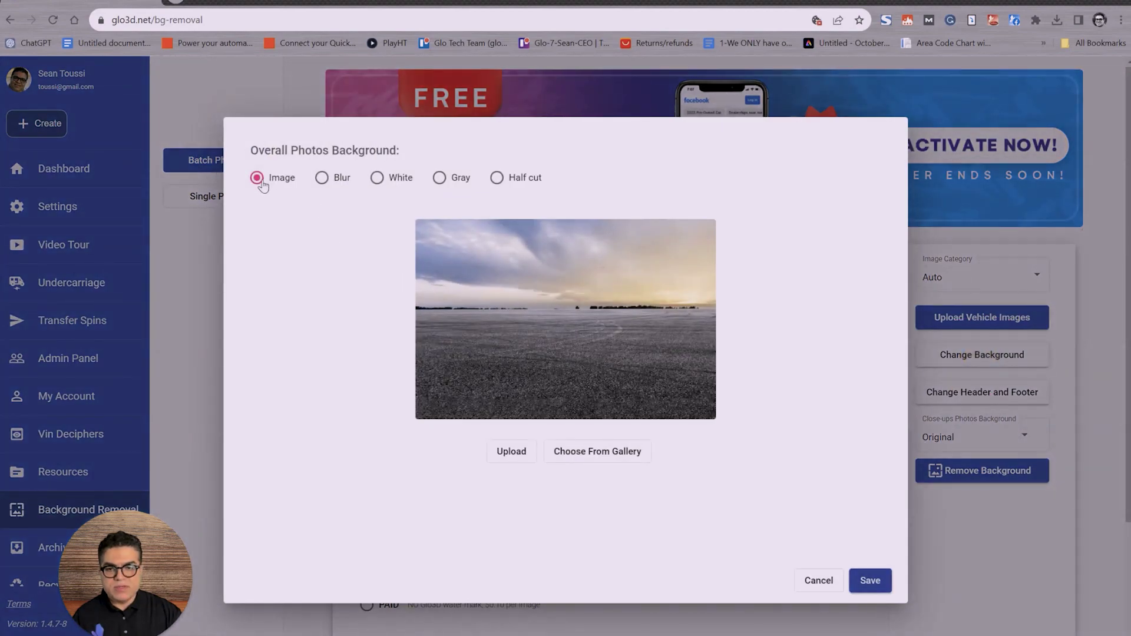
click(621, 450)
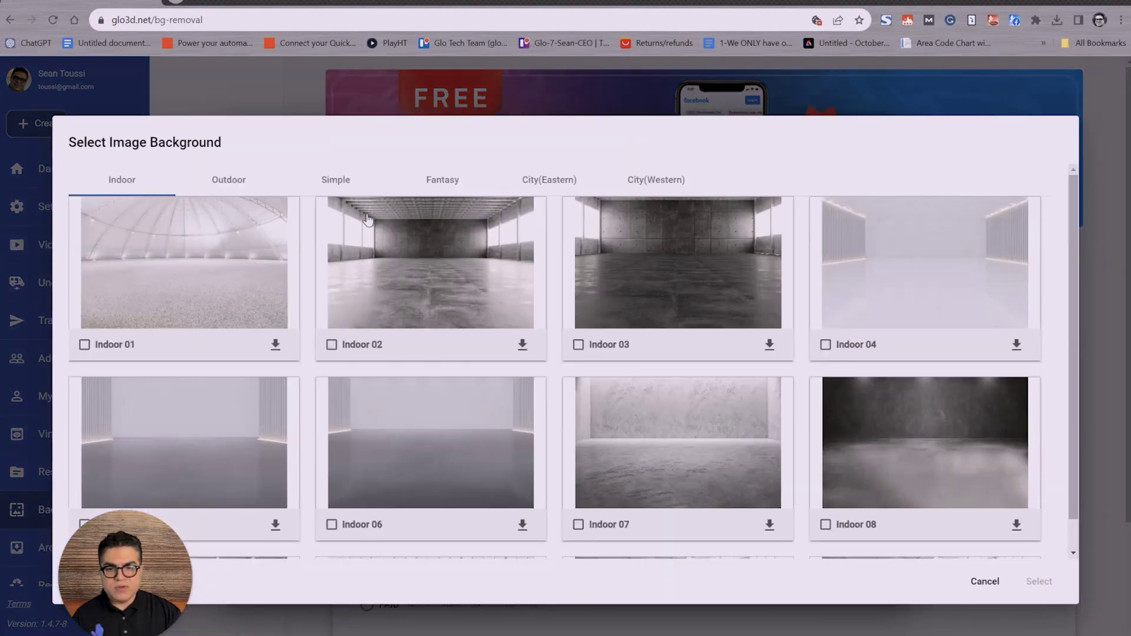
click(214, 178)
click(336, 179)
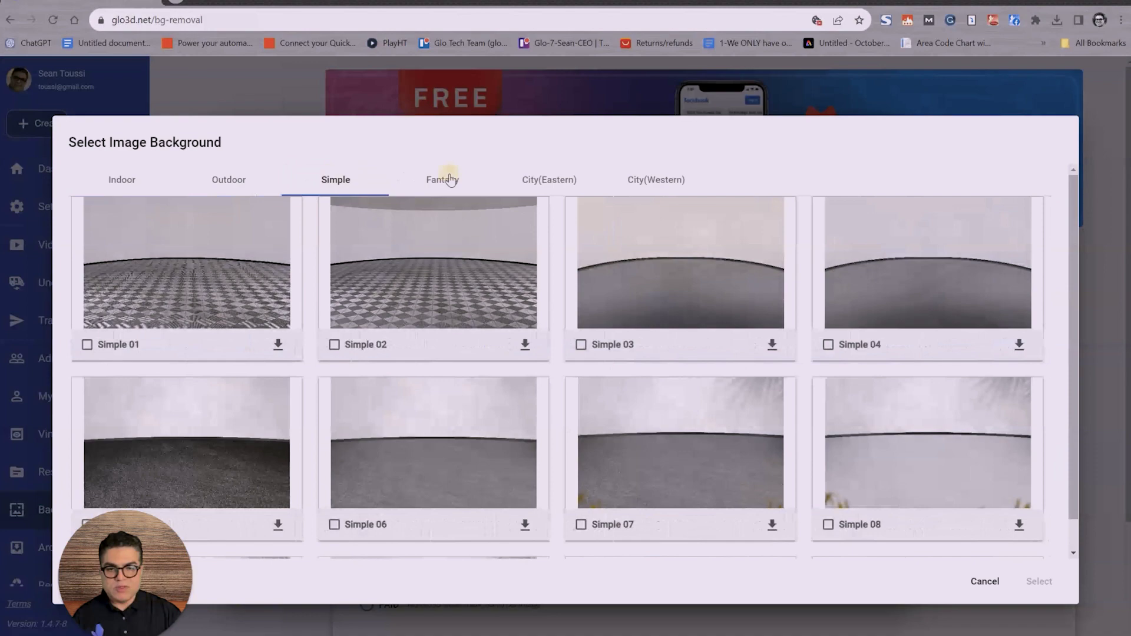
click(442, 180)
click(549, 179)
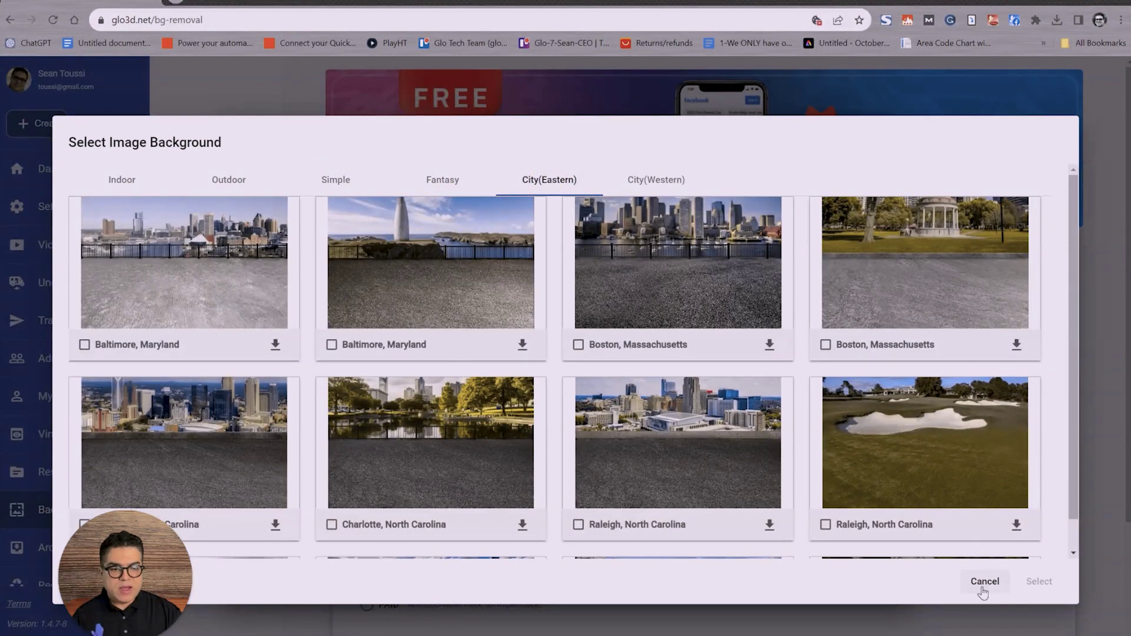
click(982, 582)
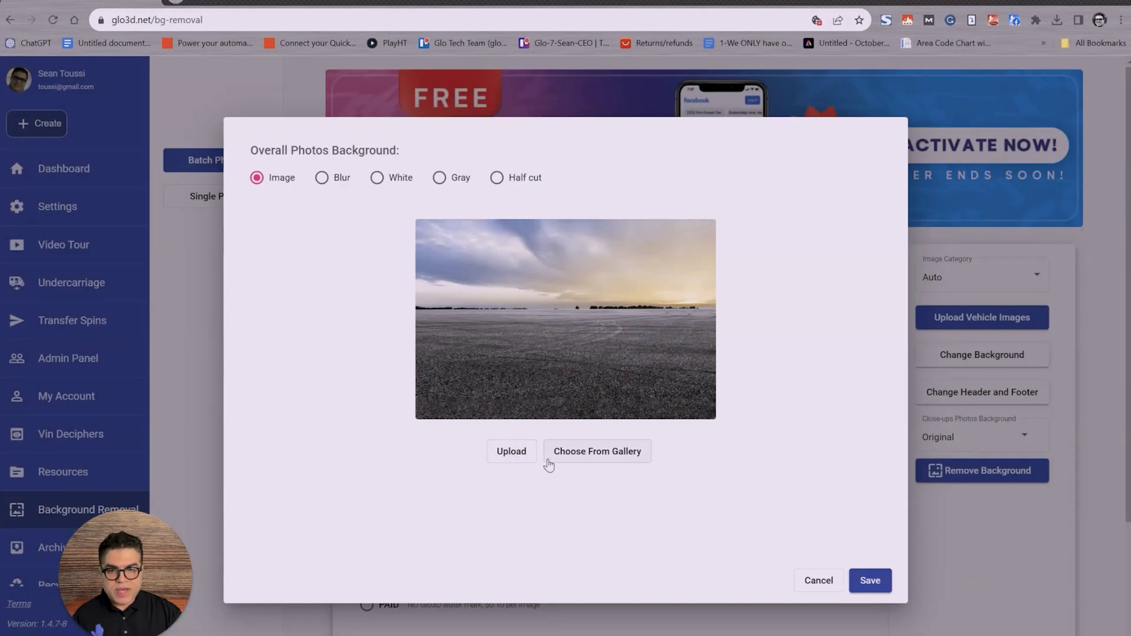
Preview the blurred, white, gray and half cut options, then save the sky image background.
click(344, 182)
click(380, 180)
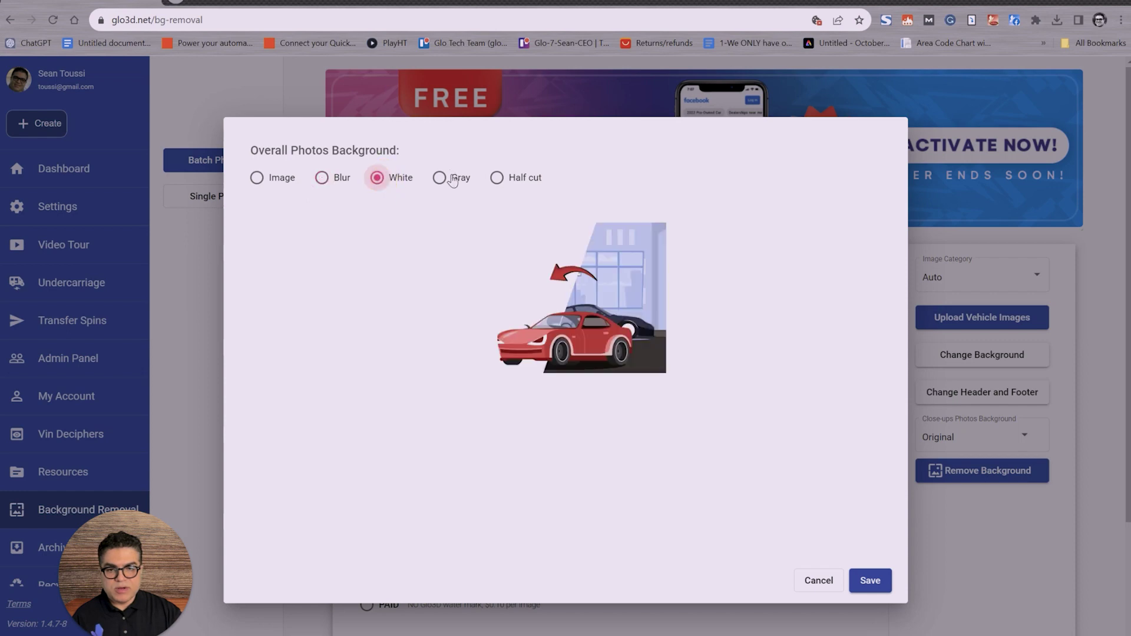
click(447, 177)
click(513, 183)
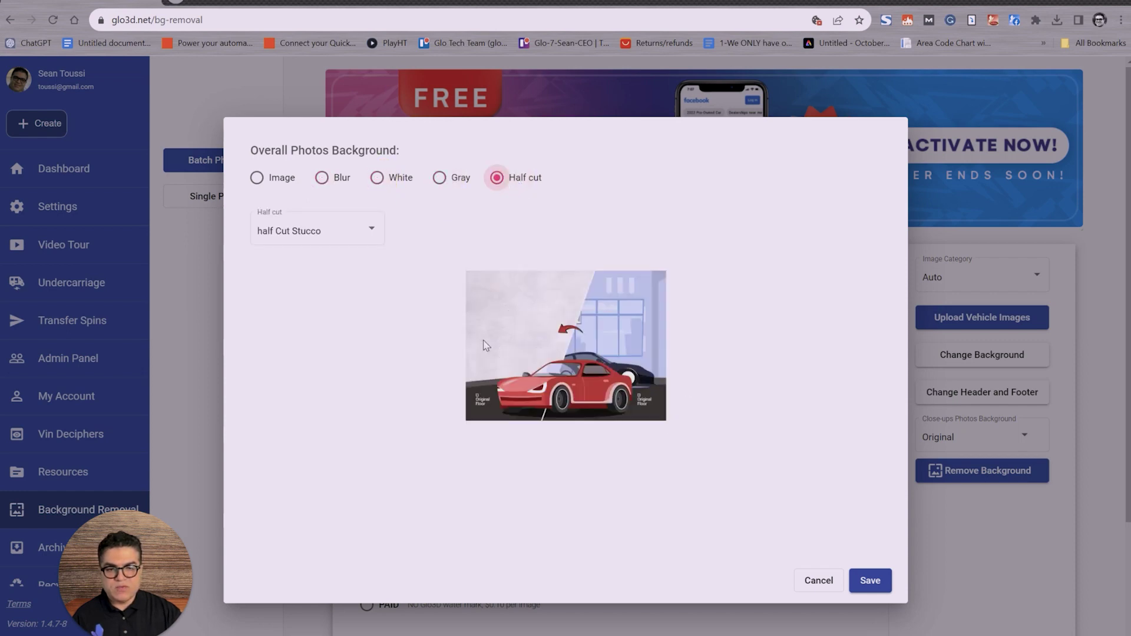
click(316, 233)
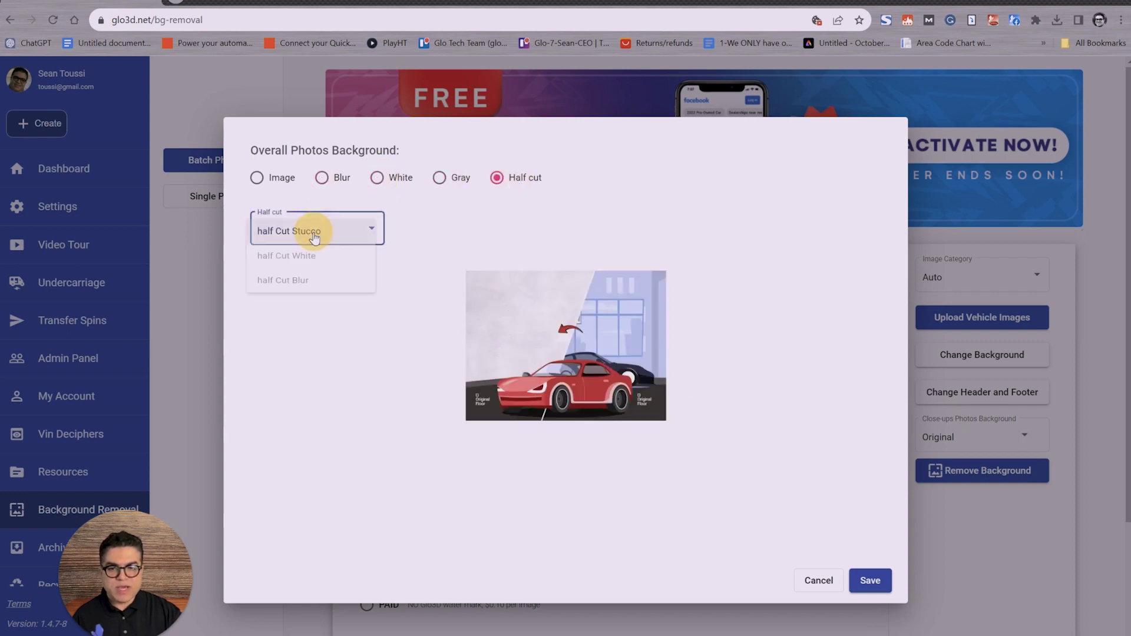
click(278, 183)
click(260, 179)
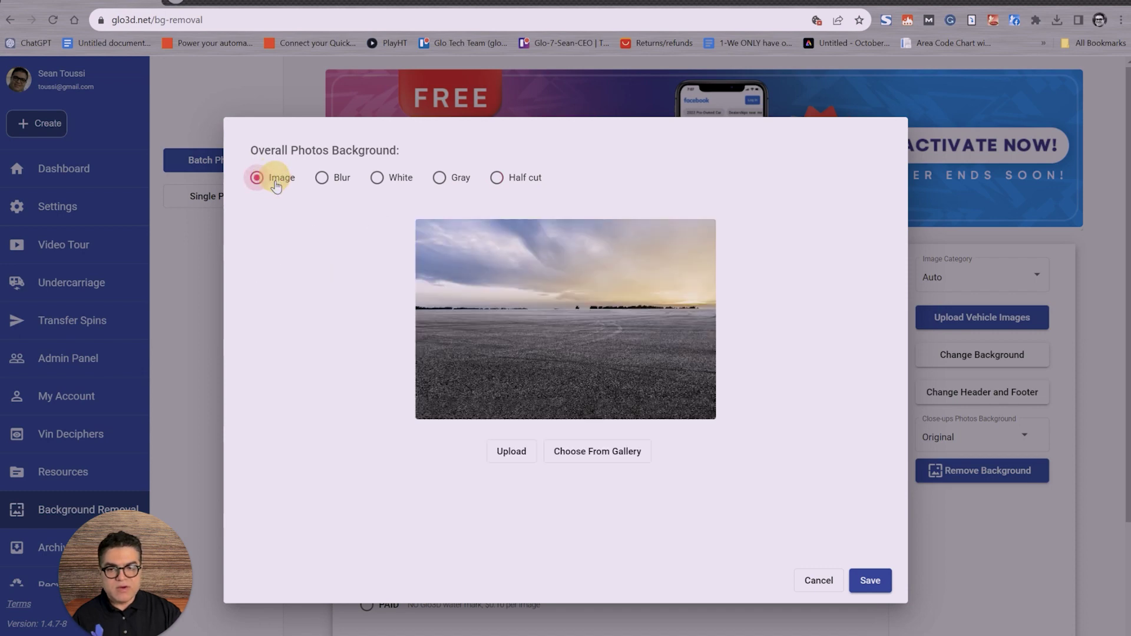
click(872, 581)
Toggle the Tesla Atlanta header and footer banners off and back on, then save.
click(974, 399)
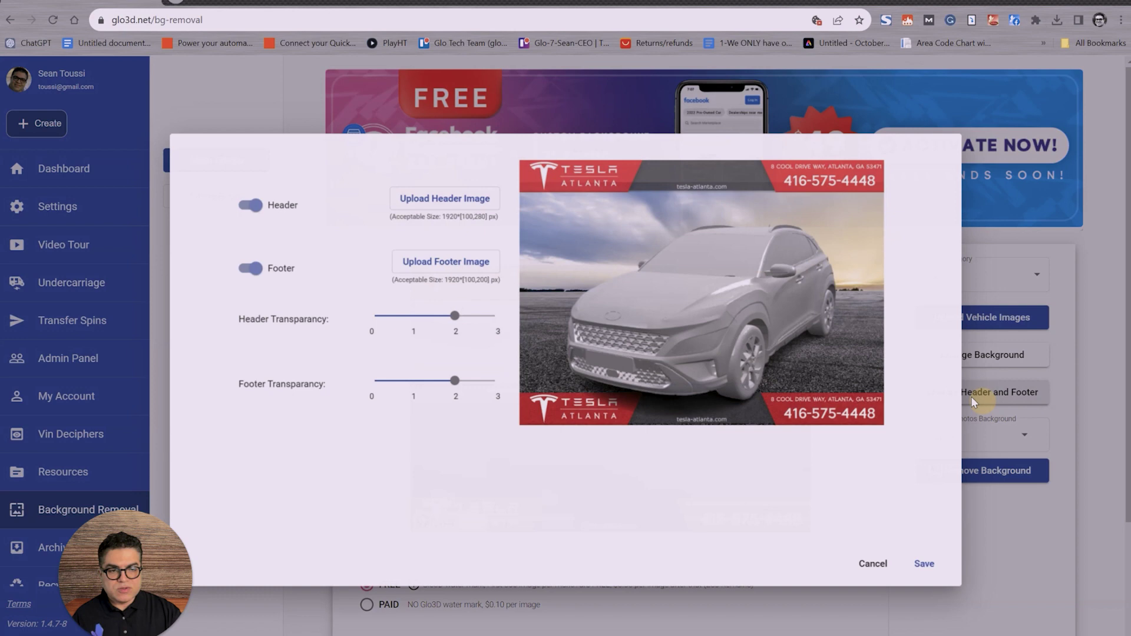
click(251, 203)
click(251, 238)
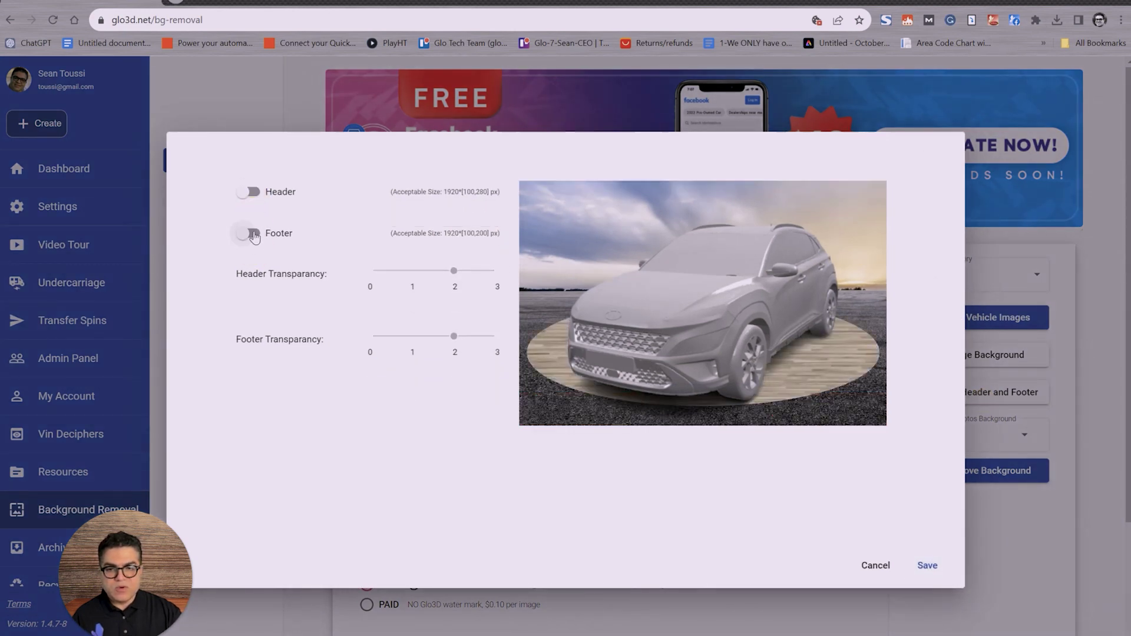
click(253, 235)
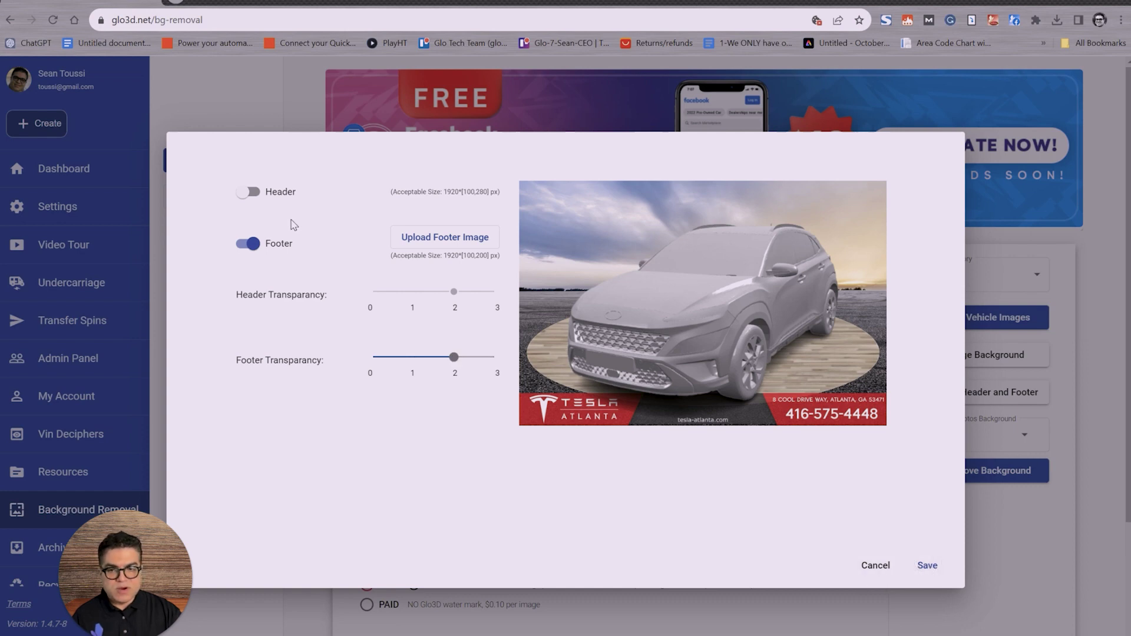
click(249, 192)
click(928, 566)
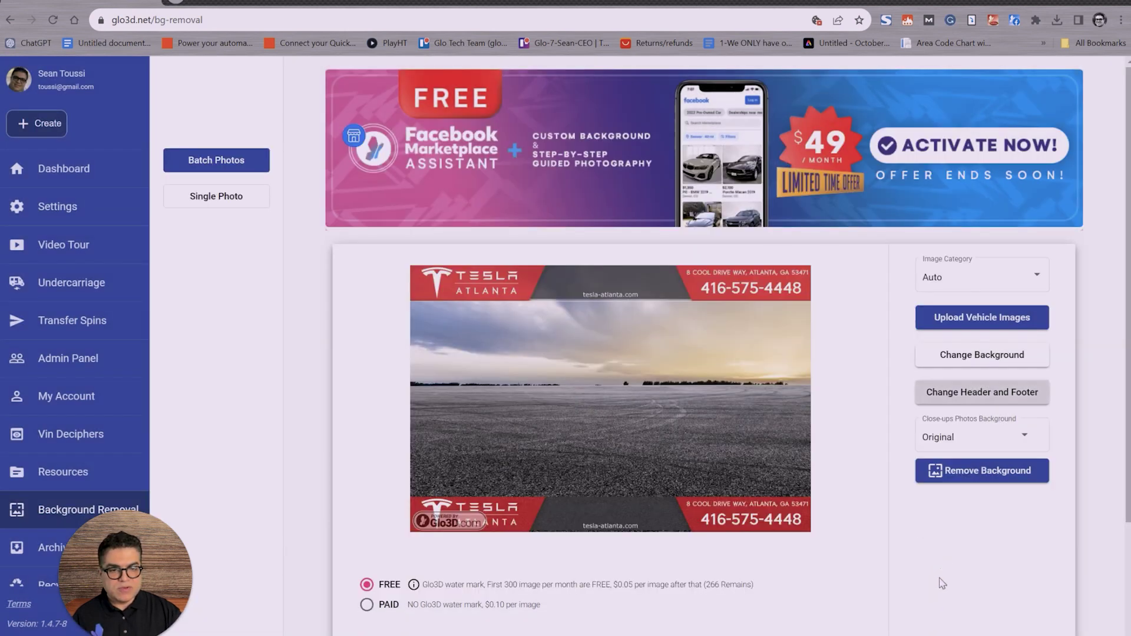
Give close-up photos a white background, remove the backgrounds, and download the processed photos.
click(982, 439)
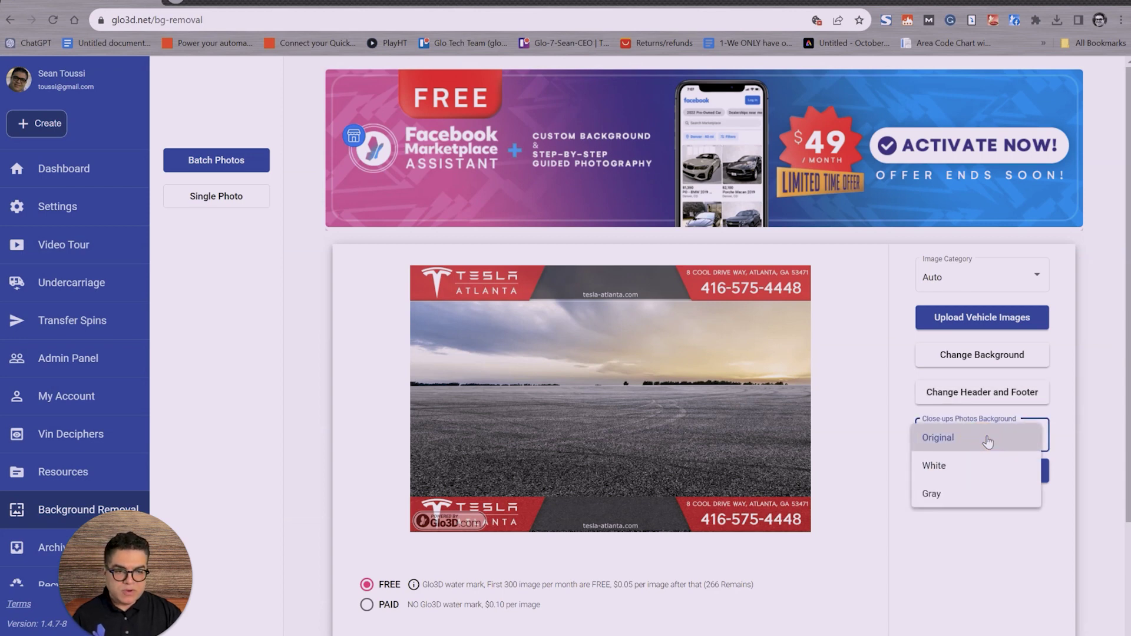
click(965, 473)
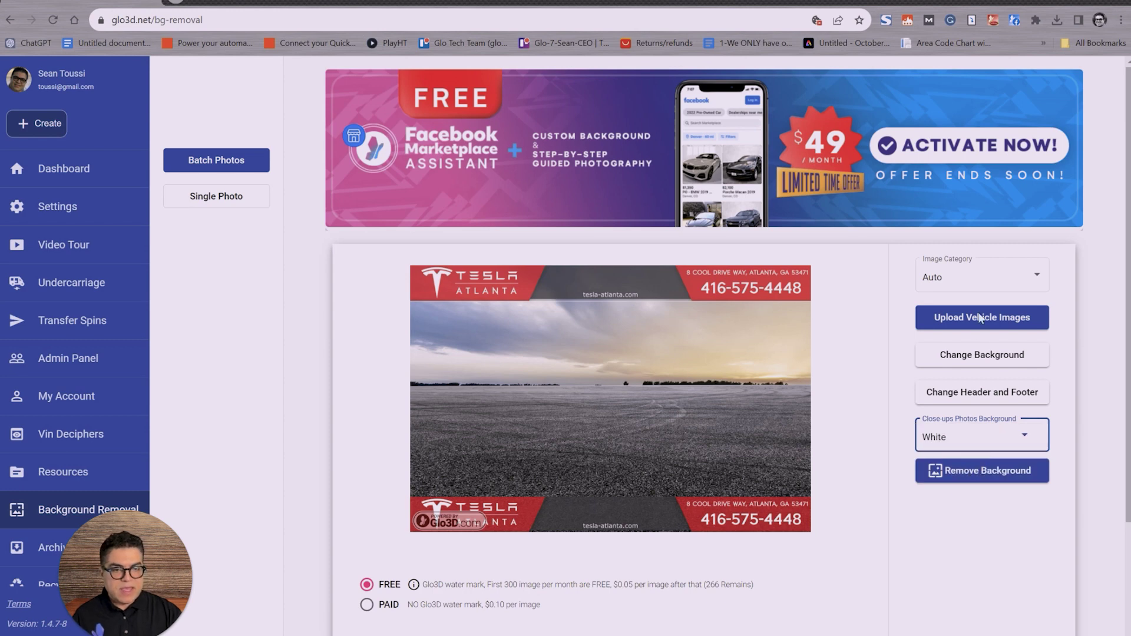
click(980, 480)
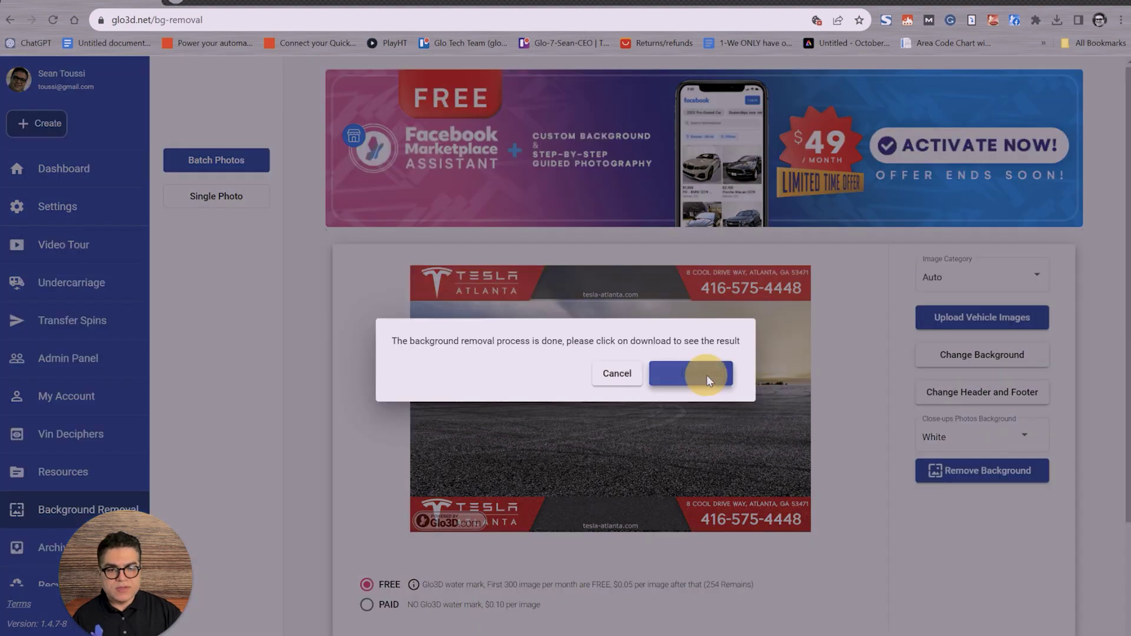
click(705, 376)
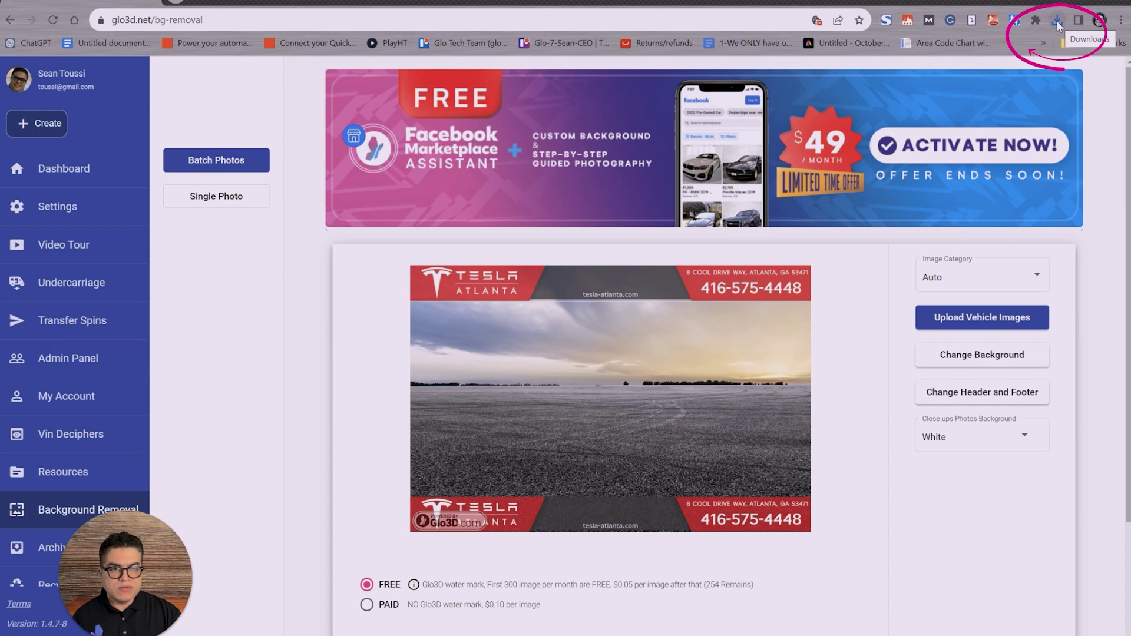
click(1057, 21)
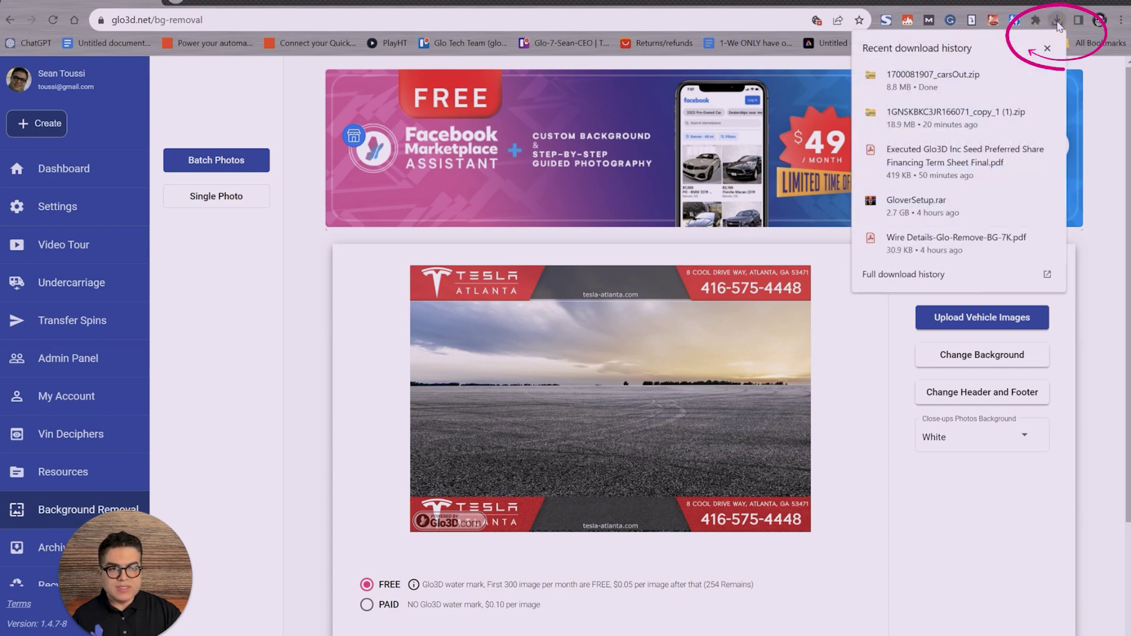
click(1026, 75)
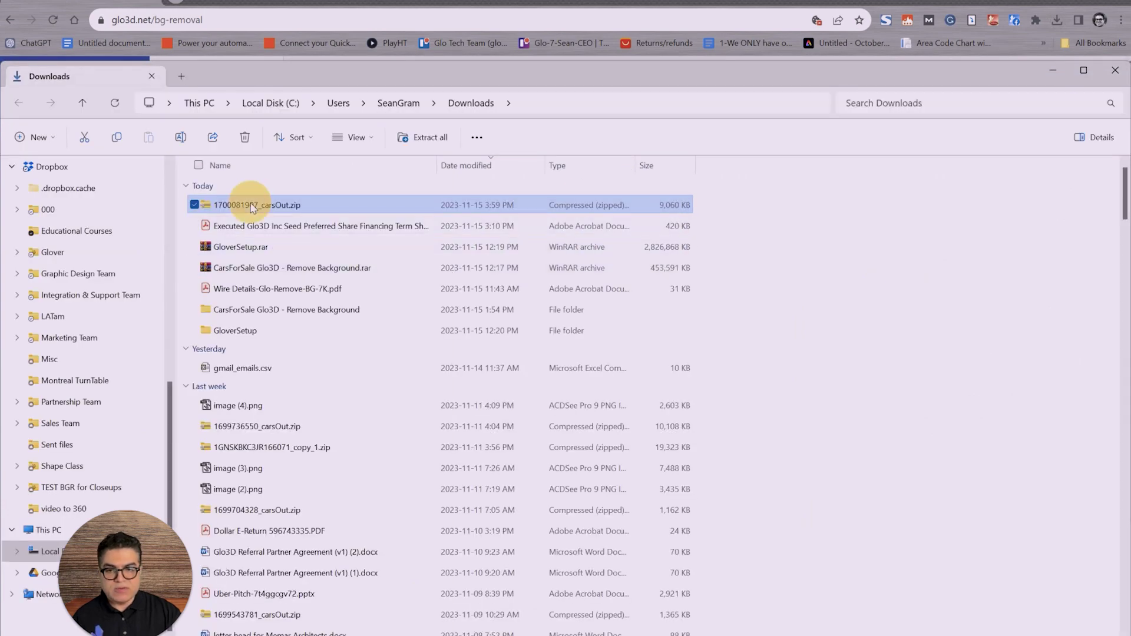
right_click(253, 208)
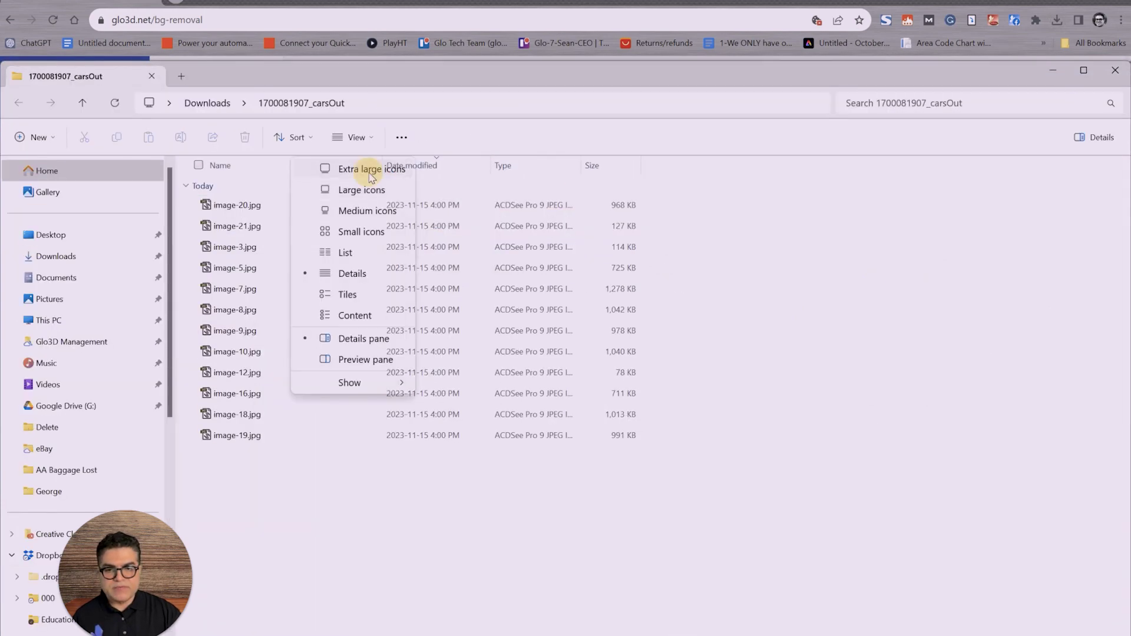
click(370, 170)
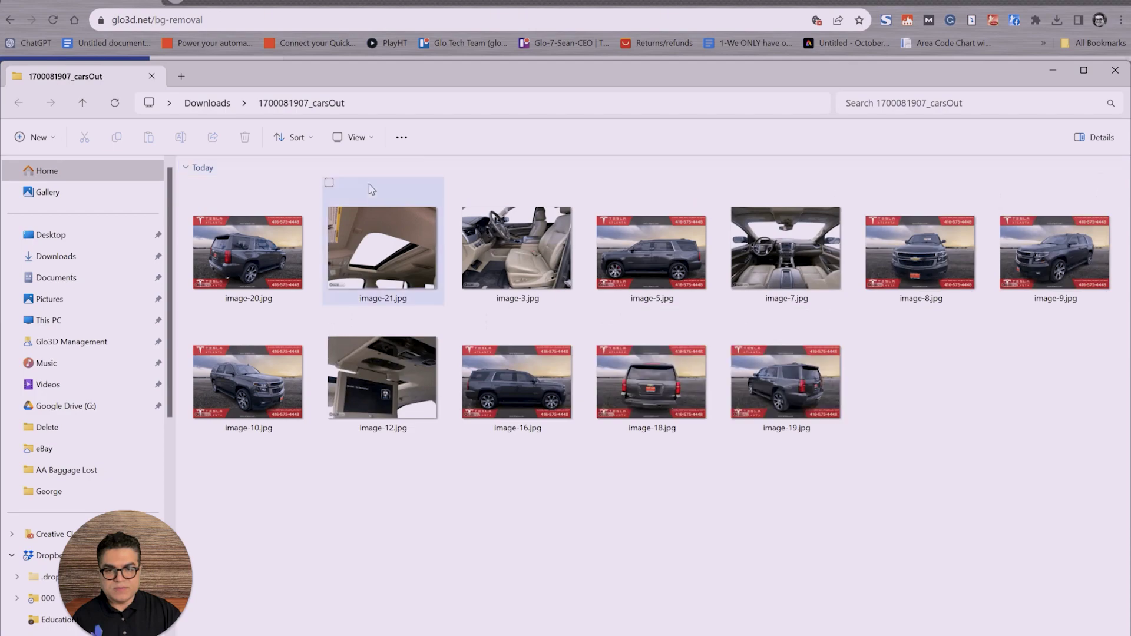
Open the processed photos full-screen in ACDSee Quick View and step through the SUV shots.
double_click(232, 268)
key(Right)
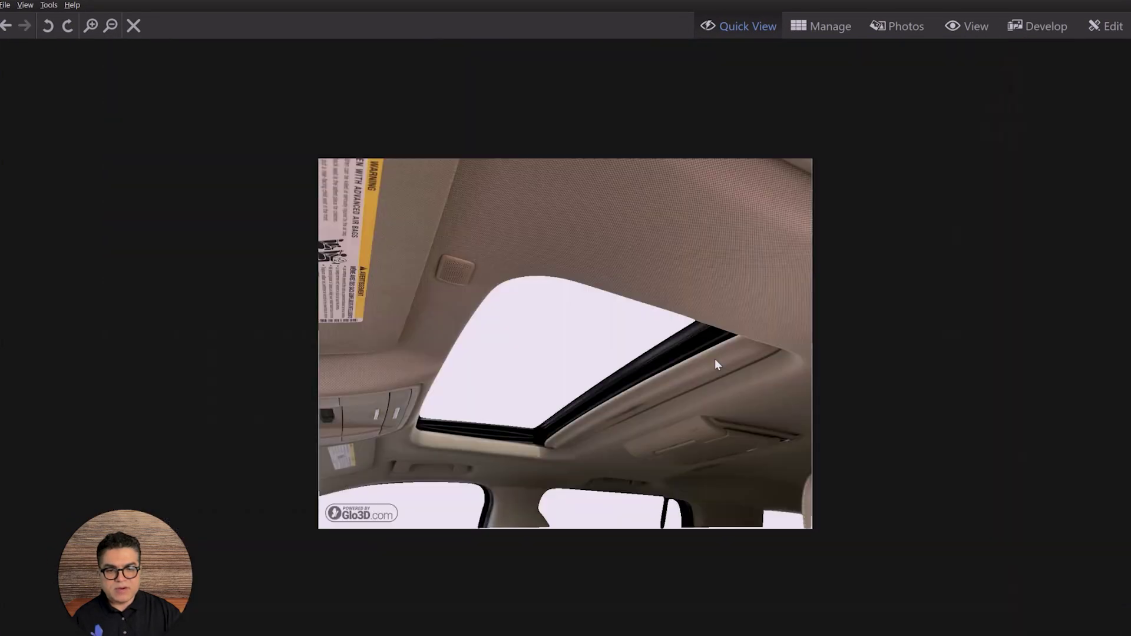
key(Left)
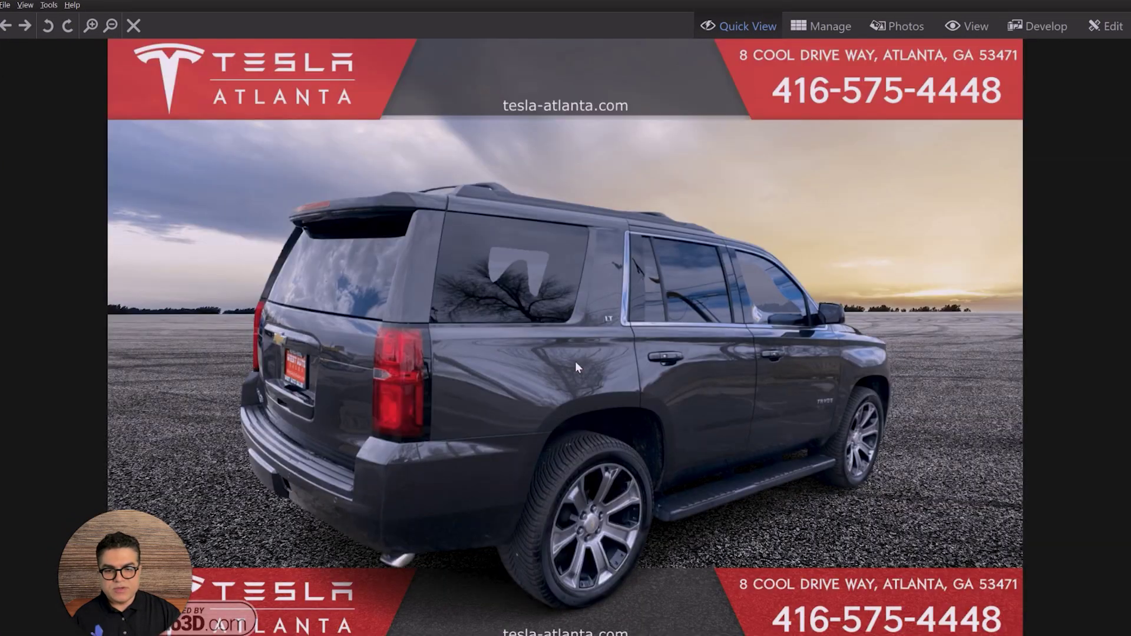
key(Left)
key(Left)
key(Left)
key(Left)
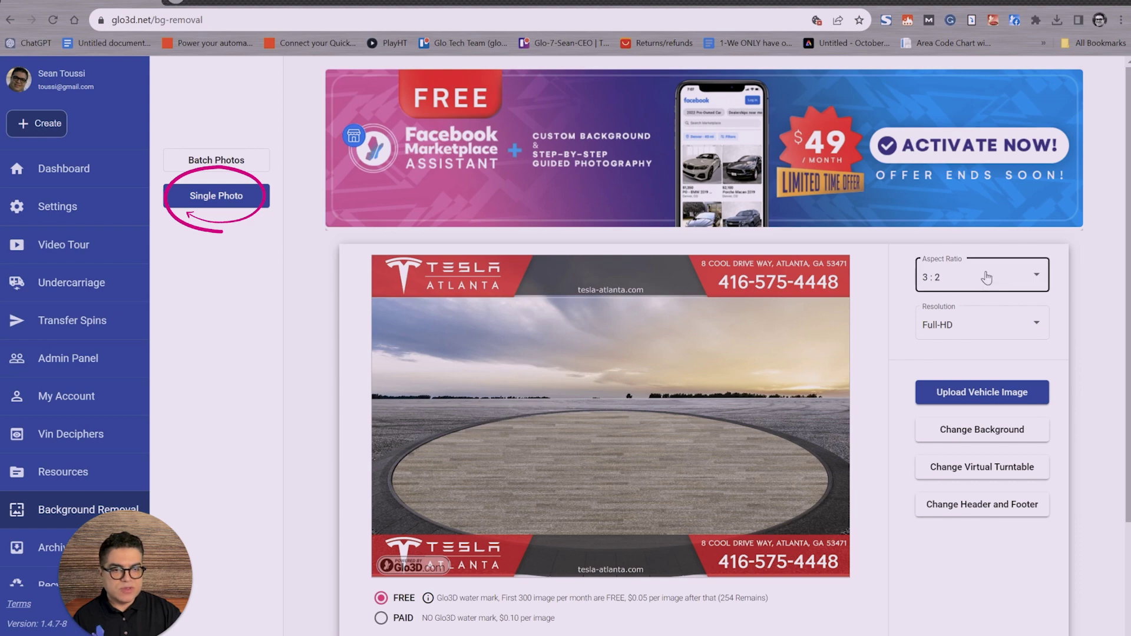
Upload front.jpg and pick the Dark 2 turntable edge from the edge gallery.
click(976, 392)
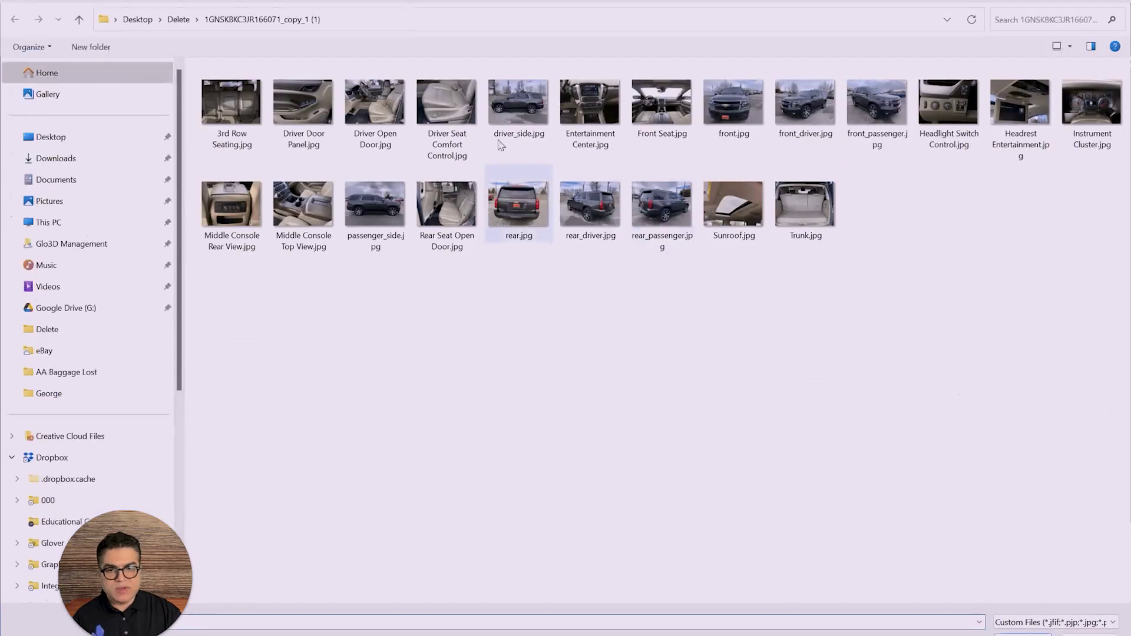
double_click(740, 101)
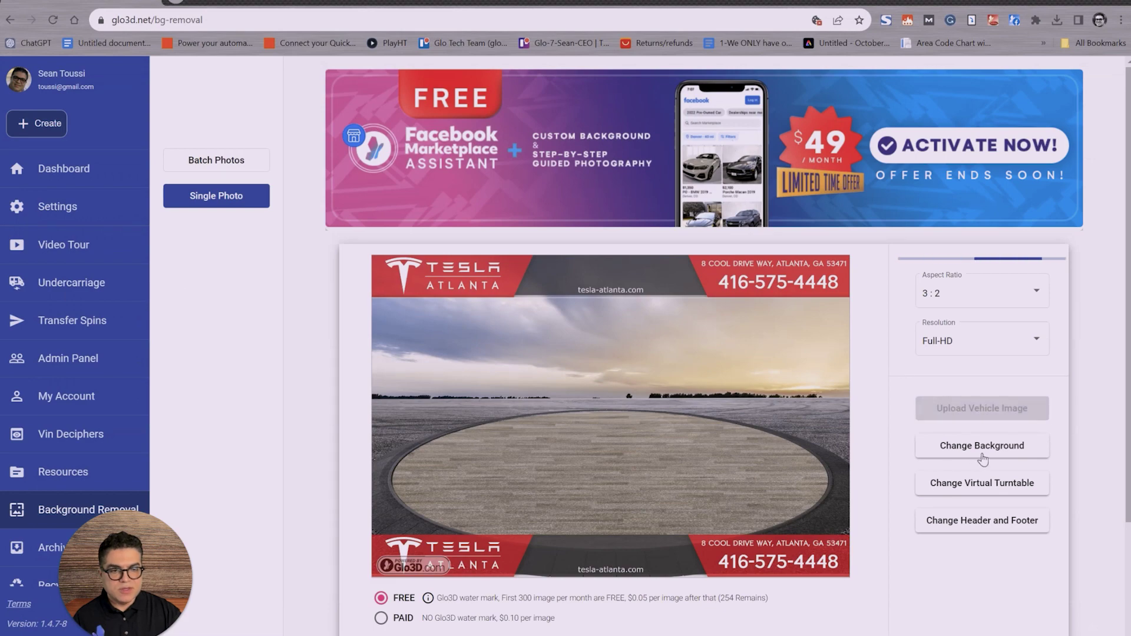
click(982, 487)
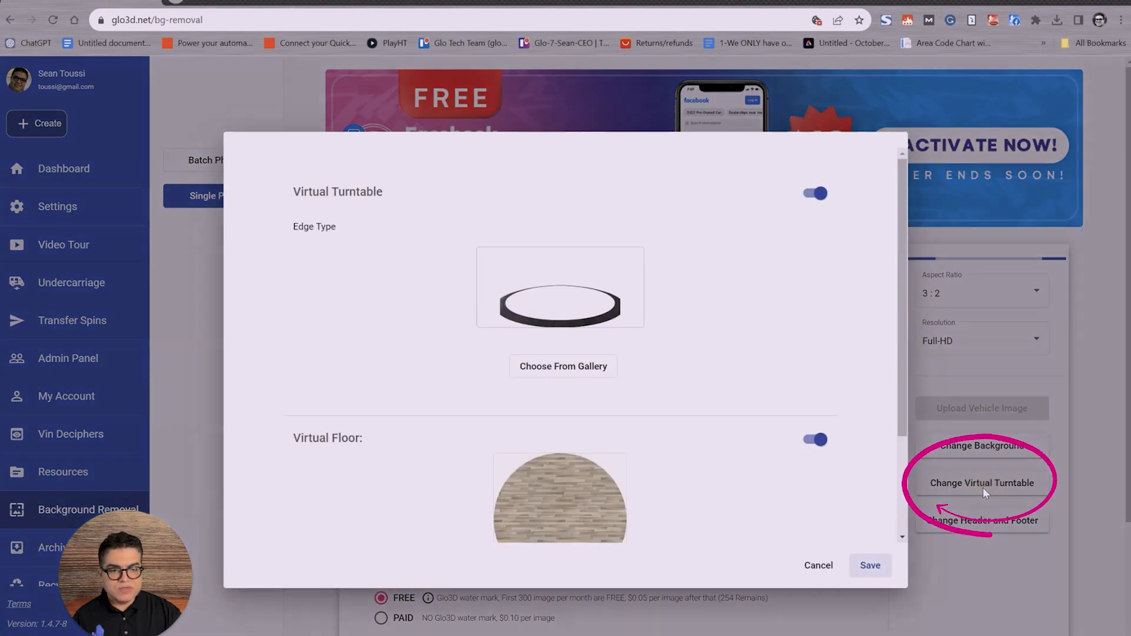
click(569, 370)
click(334, 179)
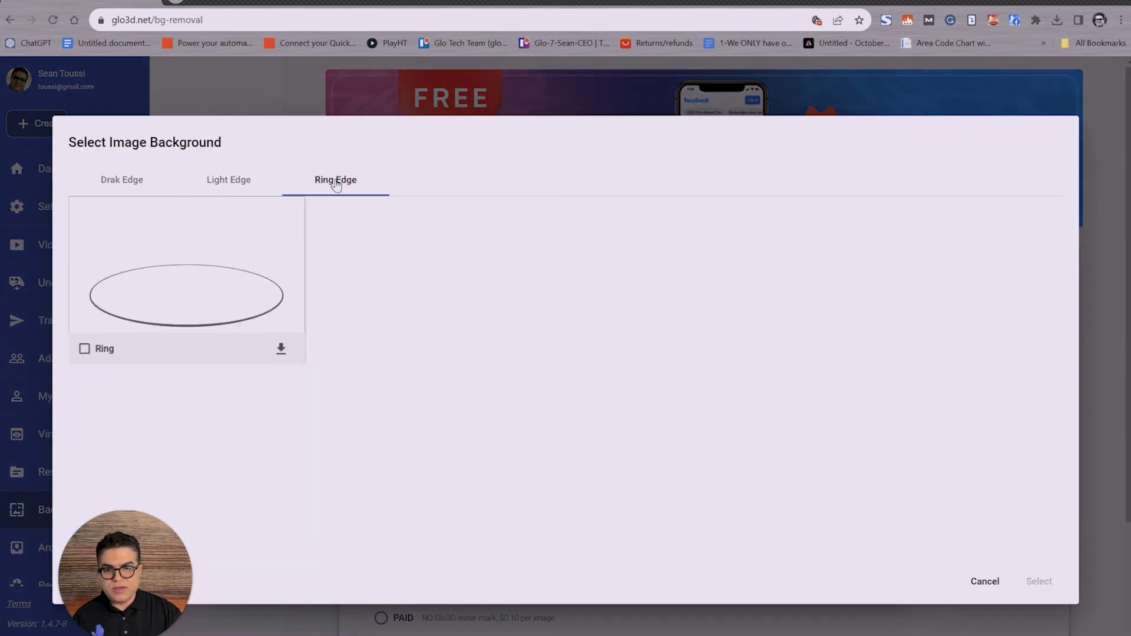
click(227, 184)
click(108, 183)
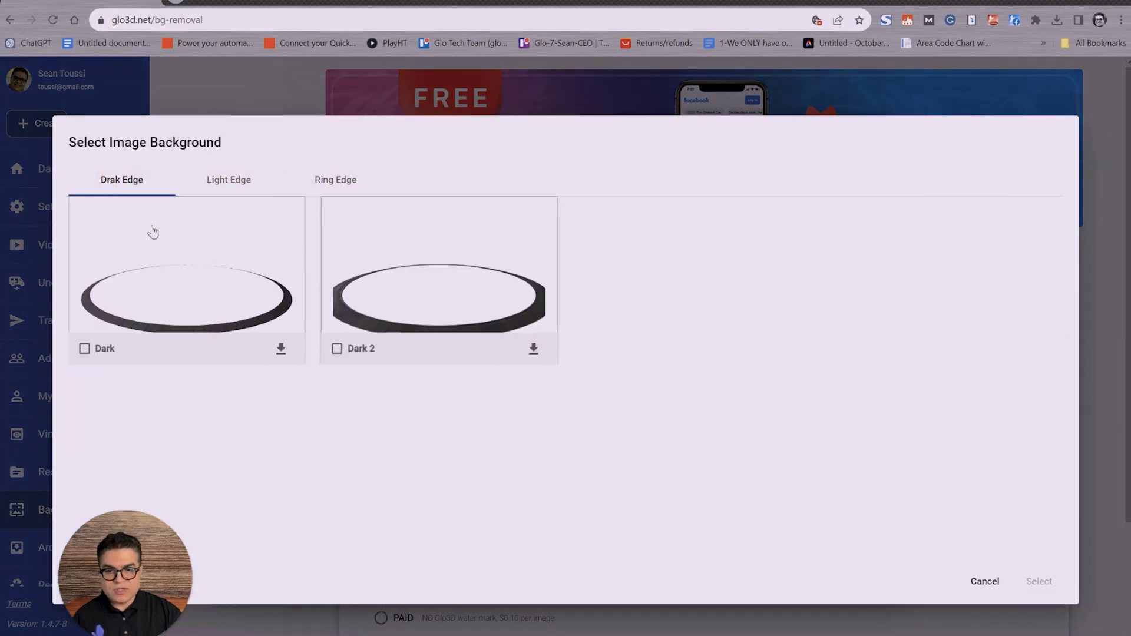
click(336, 349)
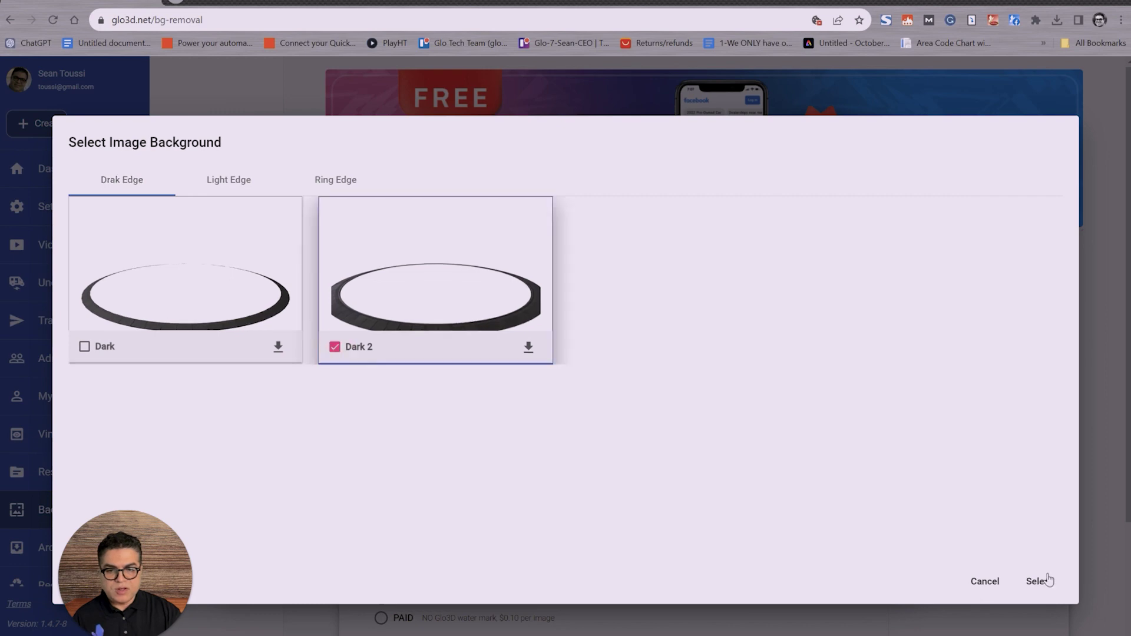
click(1041, 583)
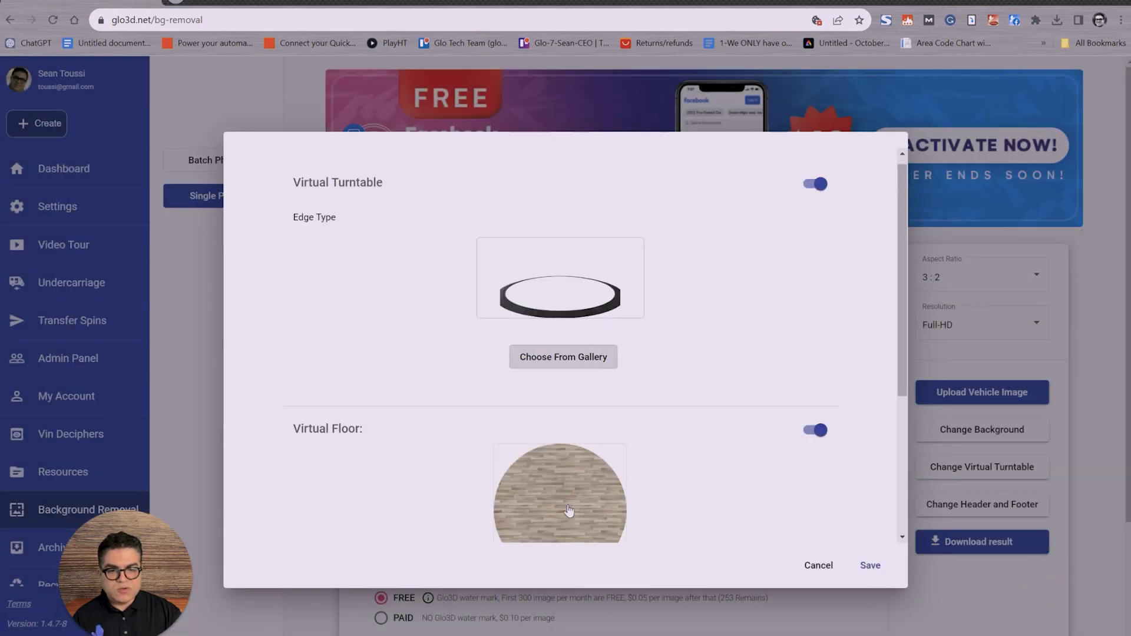
Choose the dark Turntable 001 floor and save the turntable settings.
scroll(571, 515, down, 2)
click(581, 480)
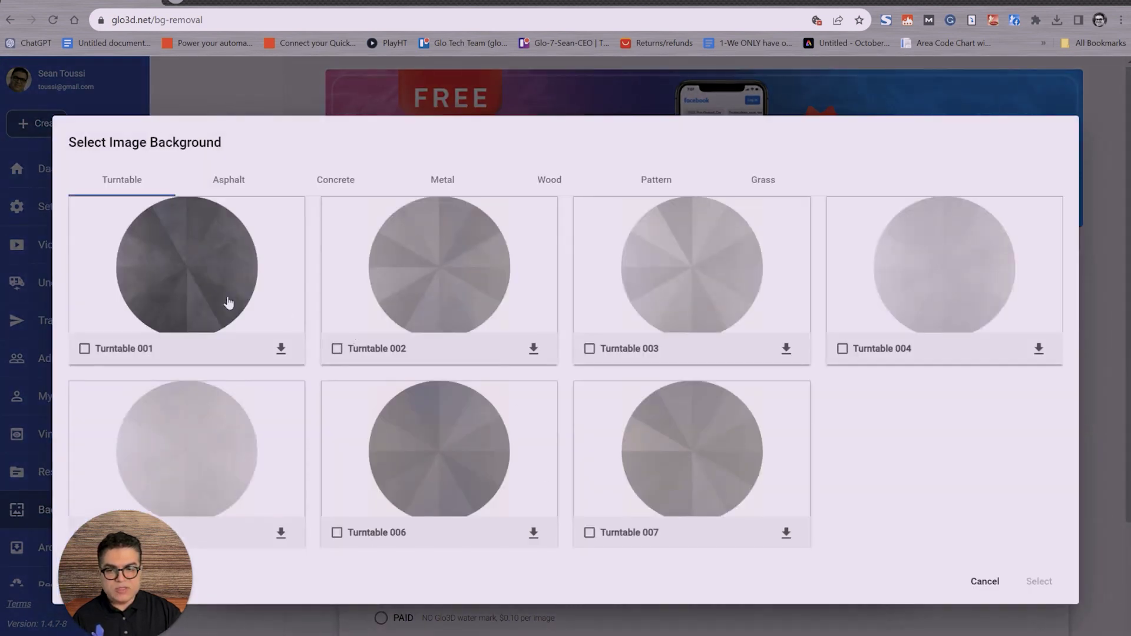
click(84, 348)
click(1038, 582)
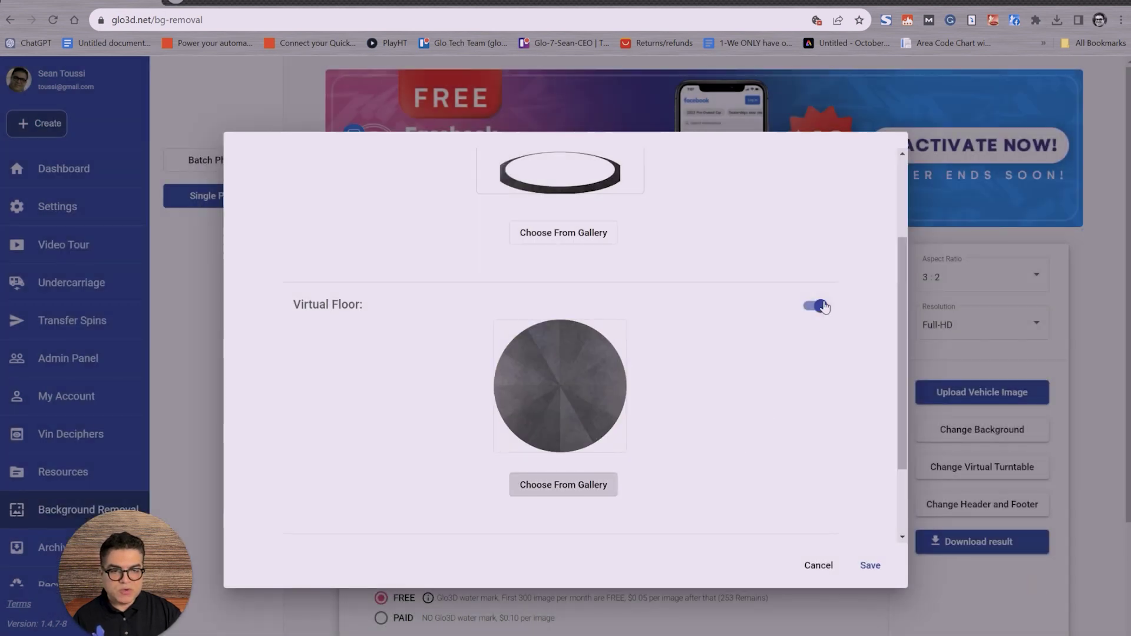
click(866, 567)
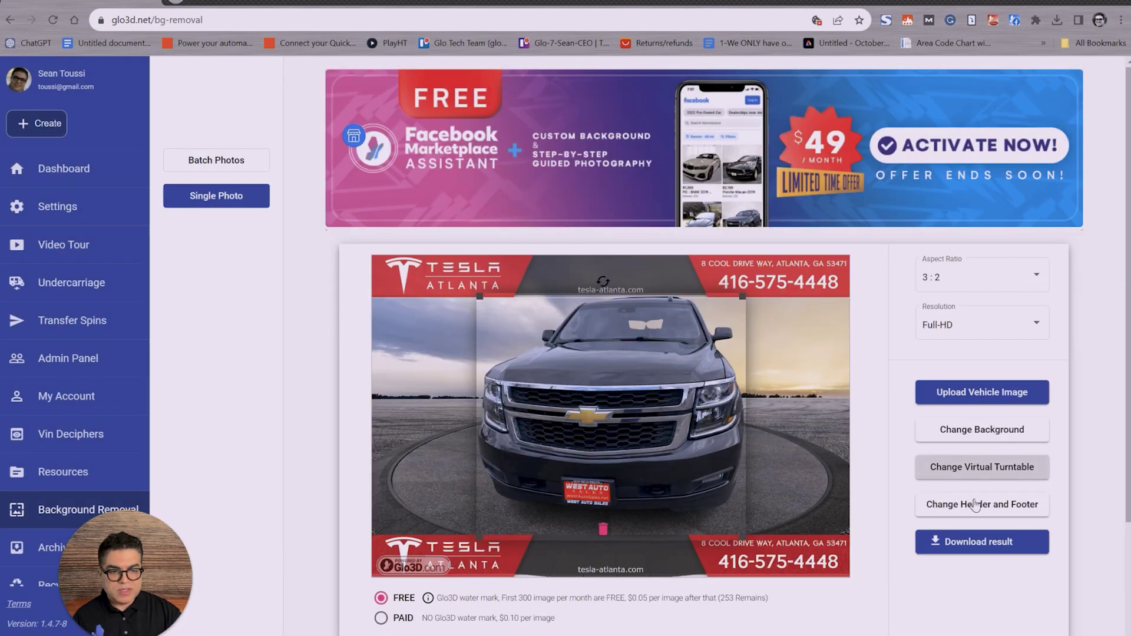
Leave the header and footer unchanged, reposition the car on the turntable, and download the result.
click(978, 505)
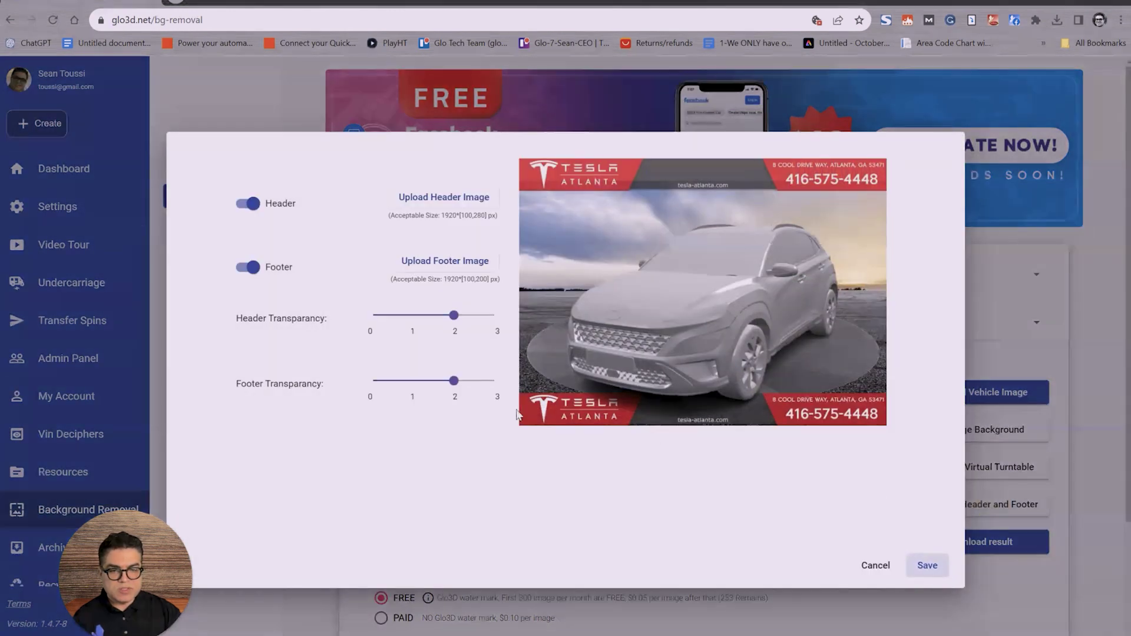
click(878, 566)
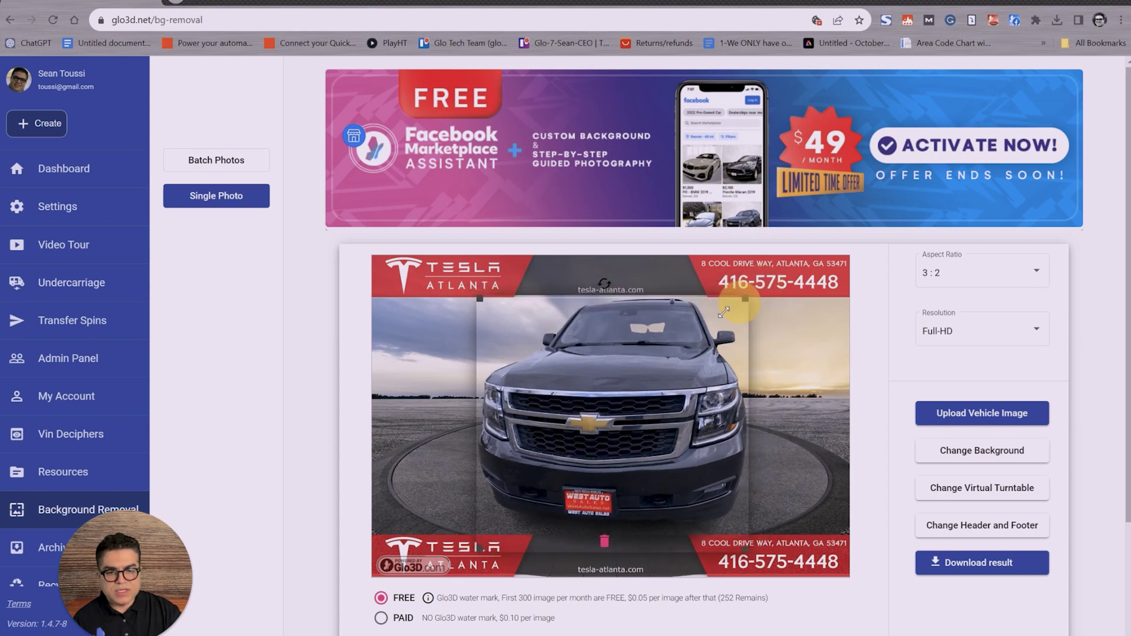
mouse_move(589, 308)
mouse_down()
mouse_move(598, 304)
mouse_move(578, 305)
mouse_move(590, 306)
mouse_up()
mouse_move(683, 451)
mouse_down()
mouse_move(644, 424)
mouse_move(631, 430)
mouse_up()
click(989, 564)
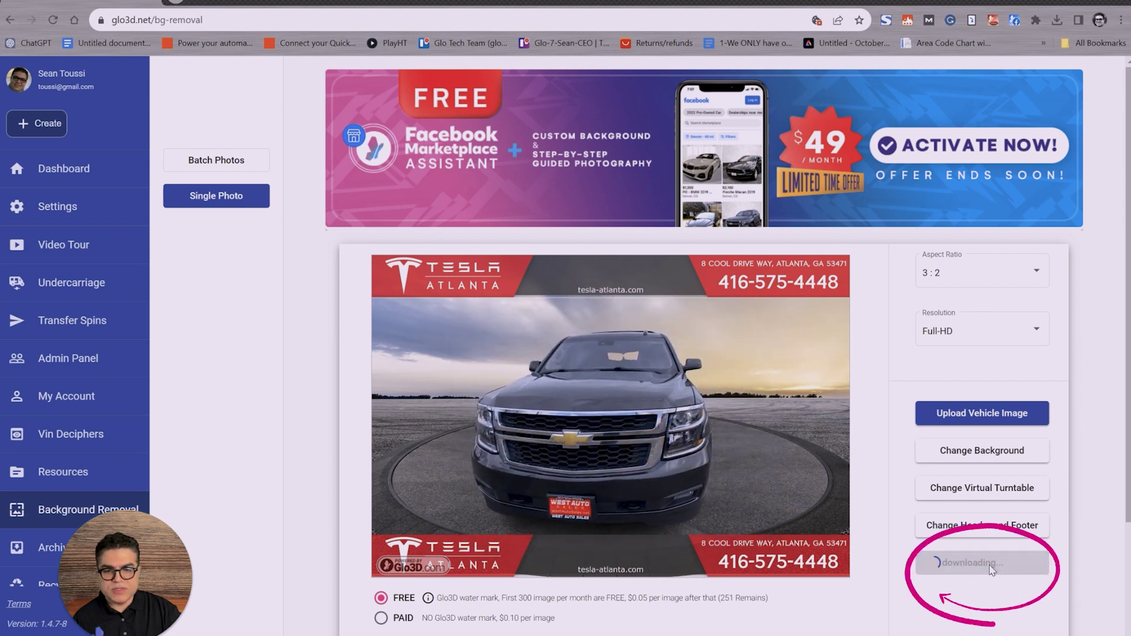
Open the downloaded screenshot.png from Chrome's downloads to check it, then close the viewer.
click(1058, 18)
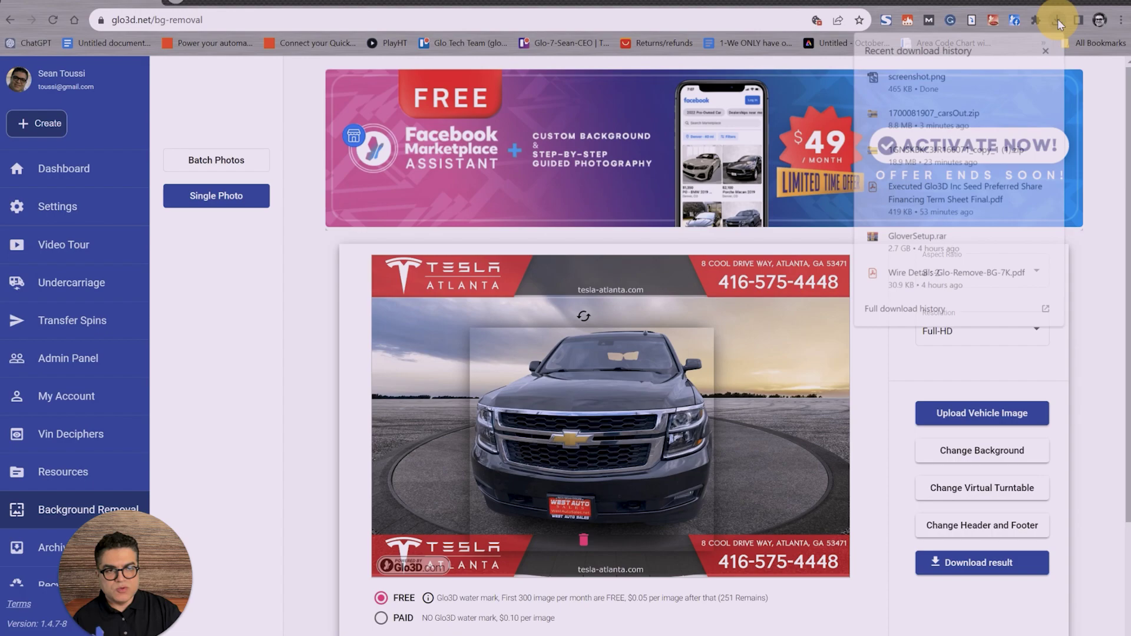
click(1001, 80)
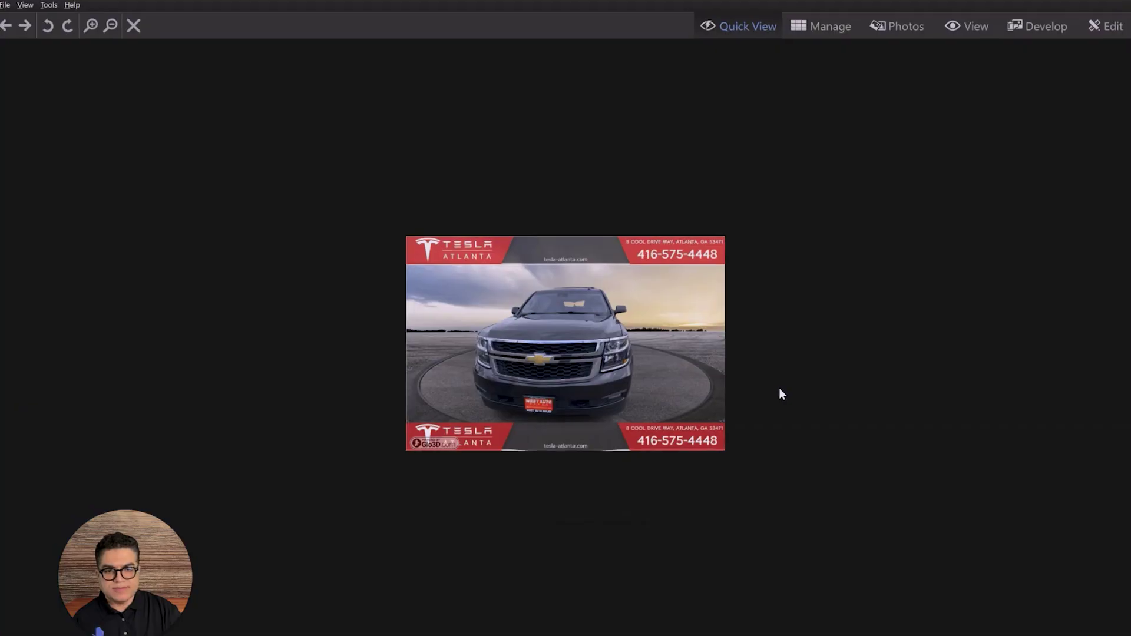
key(Escape)
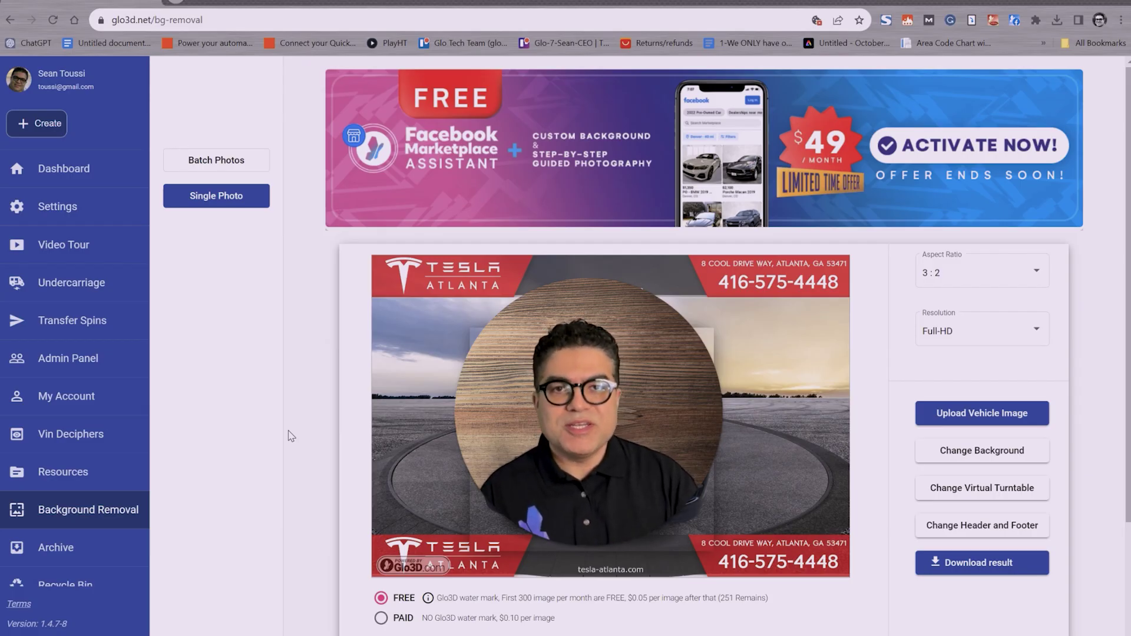